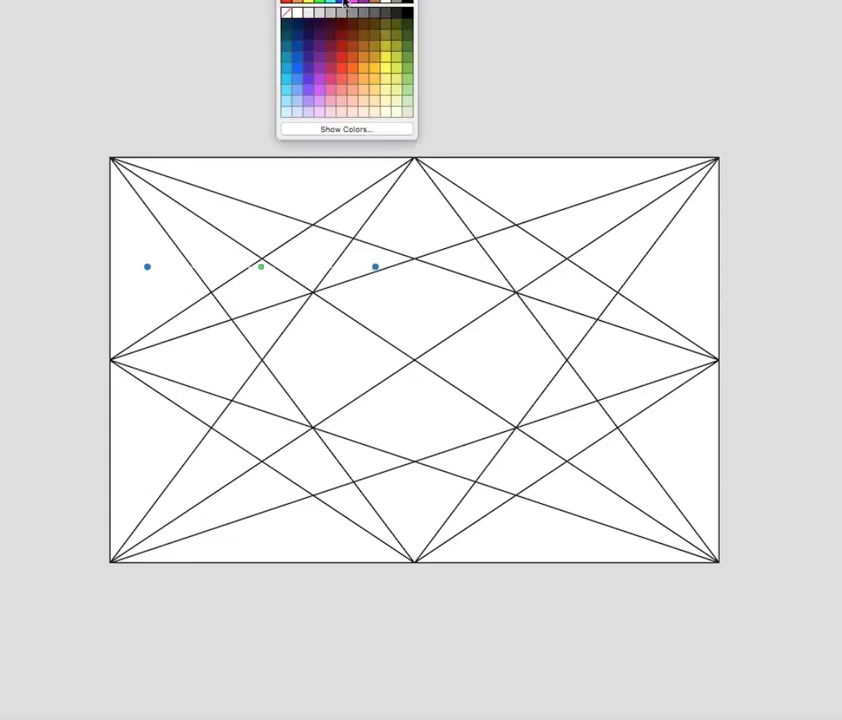
Set the sketch line to blue, solid and a thicker weight.
{"action": "left_click", "coordinate": [345, 88]}
{"action": "left_click", "coordinate": [303, 3]}
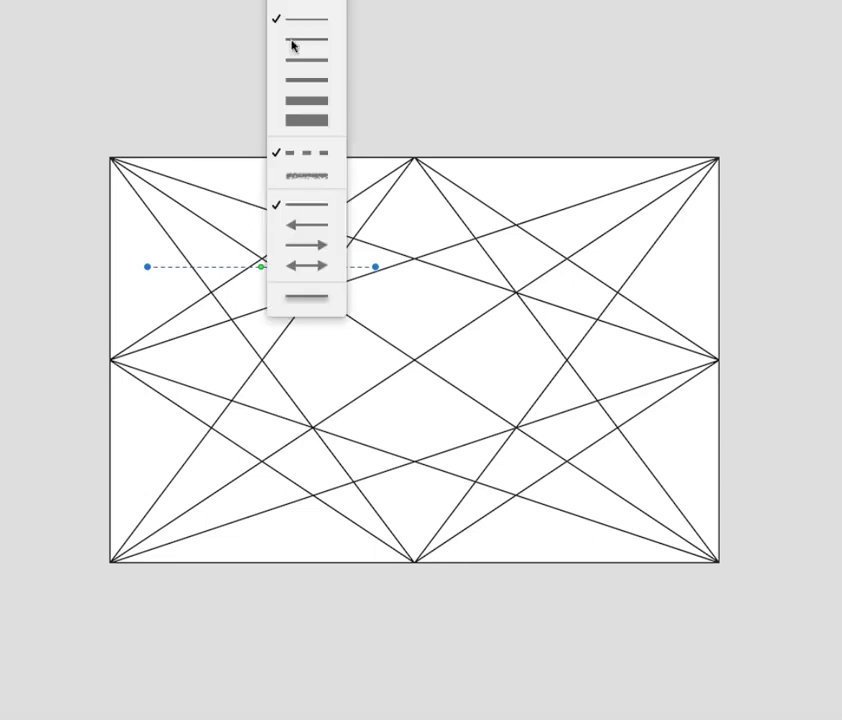
{"action": "left_click", "coordinate": [306, 155]}
{"action": "left_click", "coordinate": [303, 3]}
{"action": "left_click", "coordinate": [306, 41]}
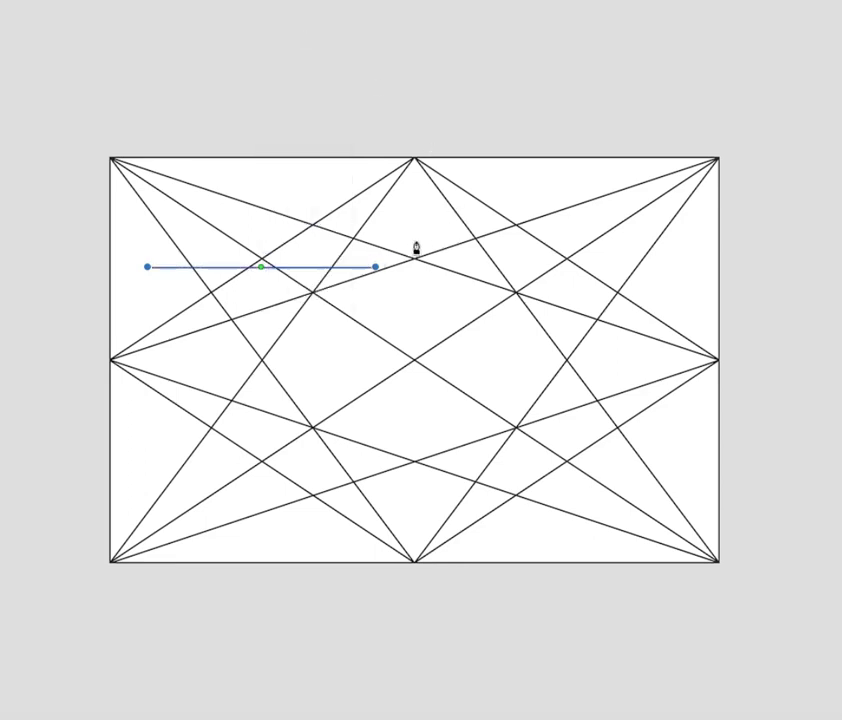
Stretch blue horizontal lines edge to edge through the diagonal intersections, then sketch a left vertical.
{"action": "left_click_drag", "start_coordinate": [376, 268], "coordinate": [784, 289]}
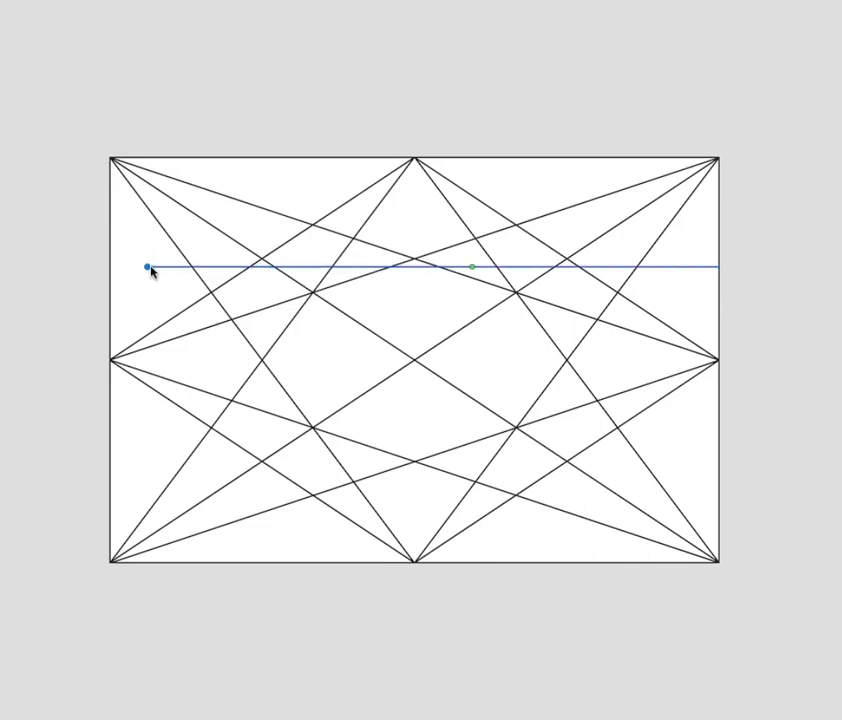
{"action": "left_click_drag", "start_coordinate": [149, 269], "coordinate": [45, 274]}
{"action": "left_click_drag", "start_coordinate": [279, 269], "coordinate": [291, 263]}
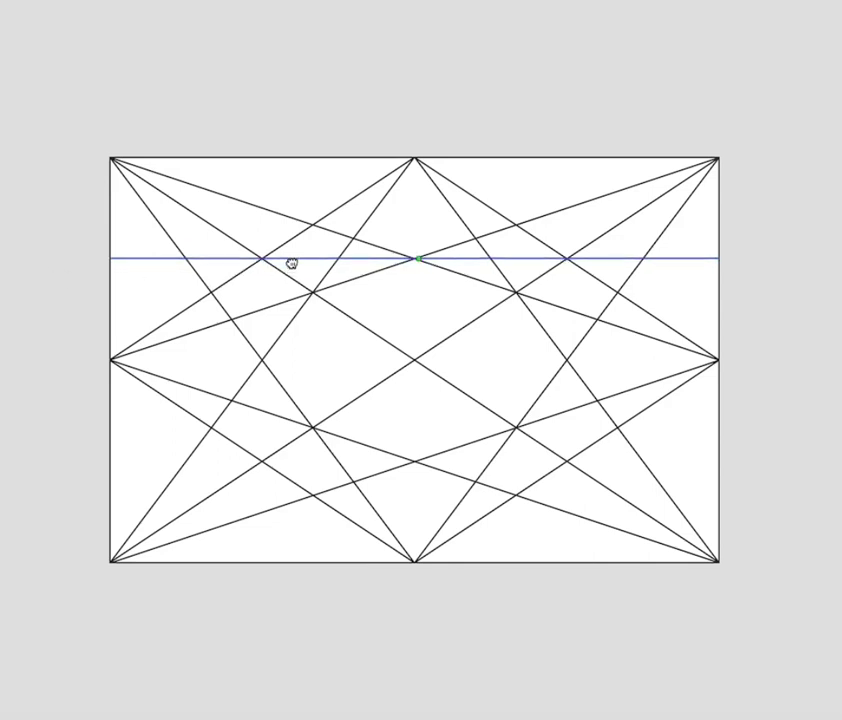
{"action": "mouse_move", "coordinate": [145, 289]}
{"action": "left_mouse_down"}
{"action": "mouse_move", "coordinate": [368, 310]}
{"action": "mouse_move", "coordinate": [726, 300]}
{"action": "left_mouse_up"}
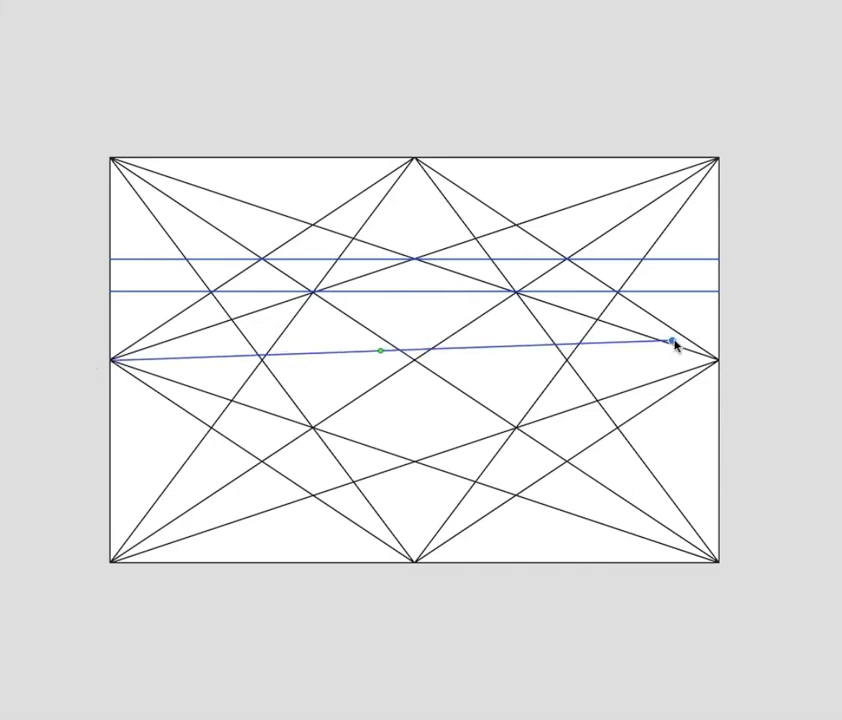
{"action": "left_click_drag", "start_coordinate": [674, 345], "coordinate": [733, 366]}
{"action": "mouse_move", "coordinate": [155, 434]}
{"action": "left_mouse_down"}
{"action": "mouse_move", "coordinate": [740, 445]}
{"action": "mouse_move", "coordinate": [722, 437]}
{"action": "left_mouse_up"}
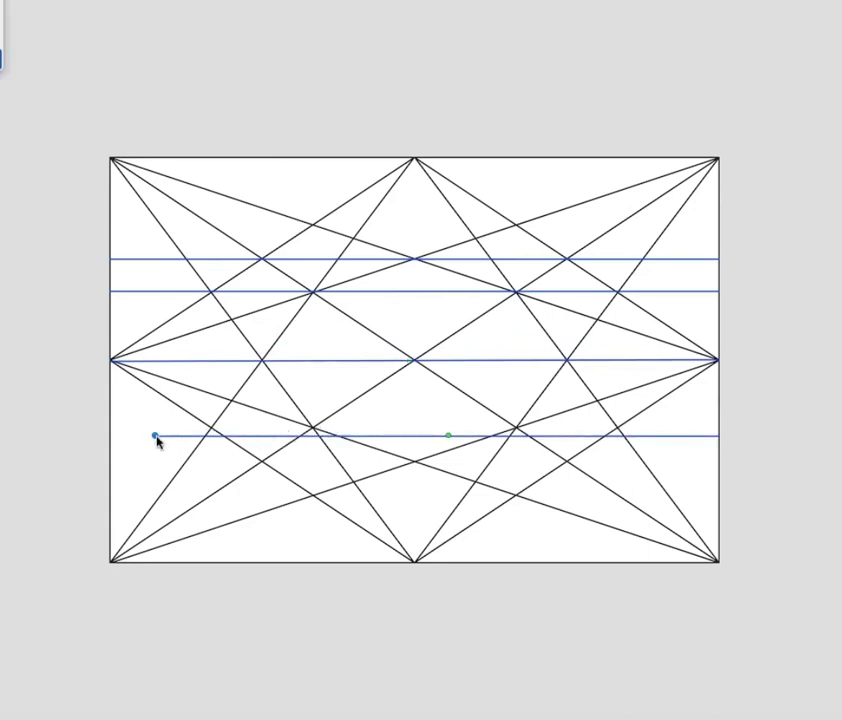
{"action": "left_click_drag", "start_coordinate": [155, 435], "coordinate": [43, 440]}
{"action": "left_click_drag", "start_coordinate": [443, 436], "coordinate": [436, 432]}
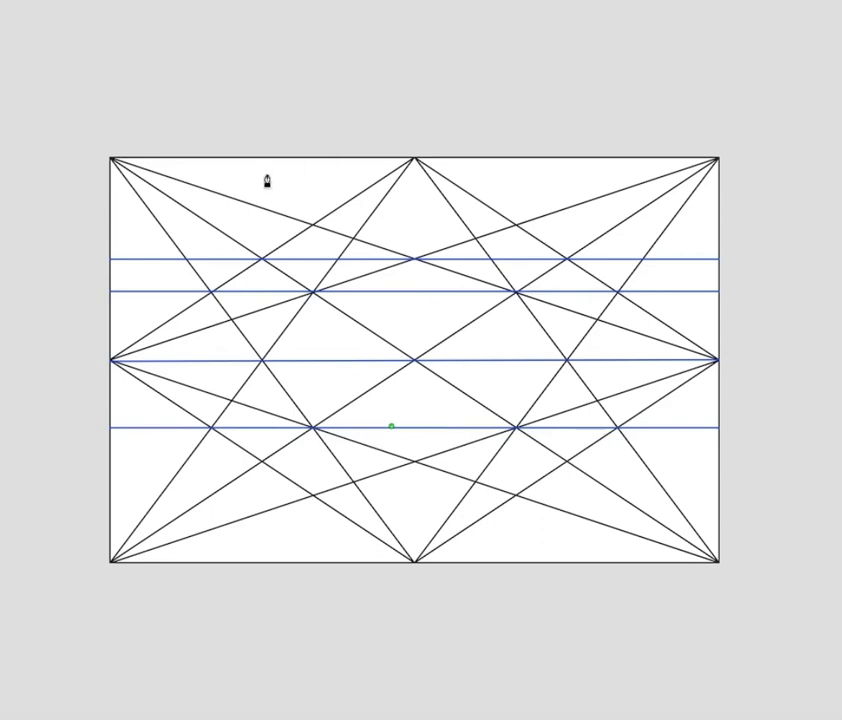
{"action": "left_click_drag", "start_coordinate": [267, 169], "coordinate": [273, 597]}
Straighten and align the left vertical, and draw four more verticals through the intersections, including the centre.
{"action": "left_click_drag", "start_coordinate": [269, 224], "coordinate": [263, 224]}
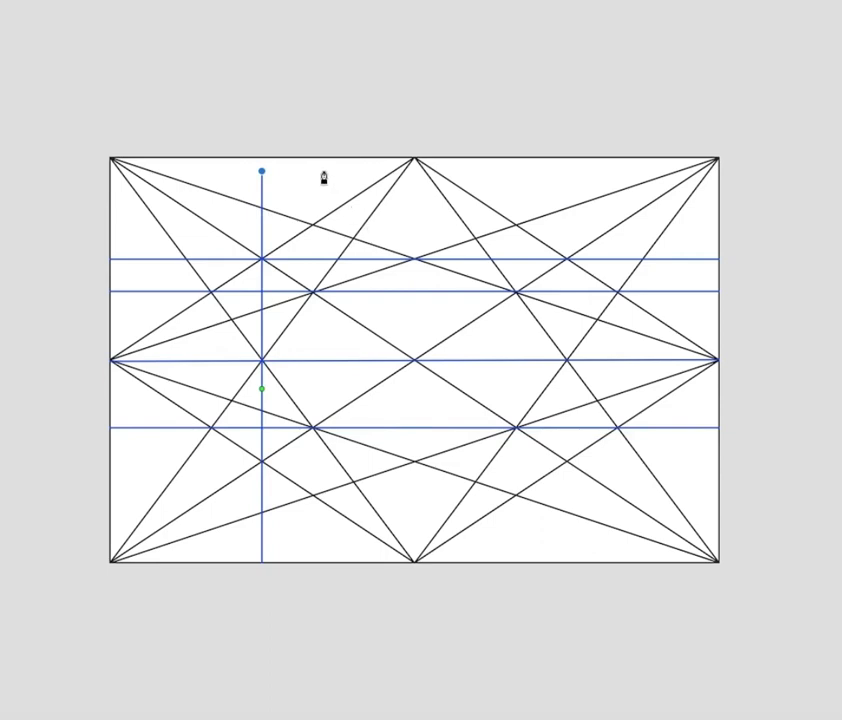
{"action": "left_click_drag", "start_coordinate": [324, 175], "coordinate": [325, 570]}
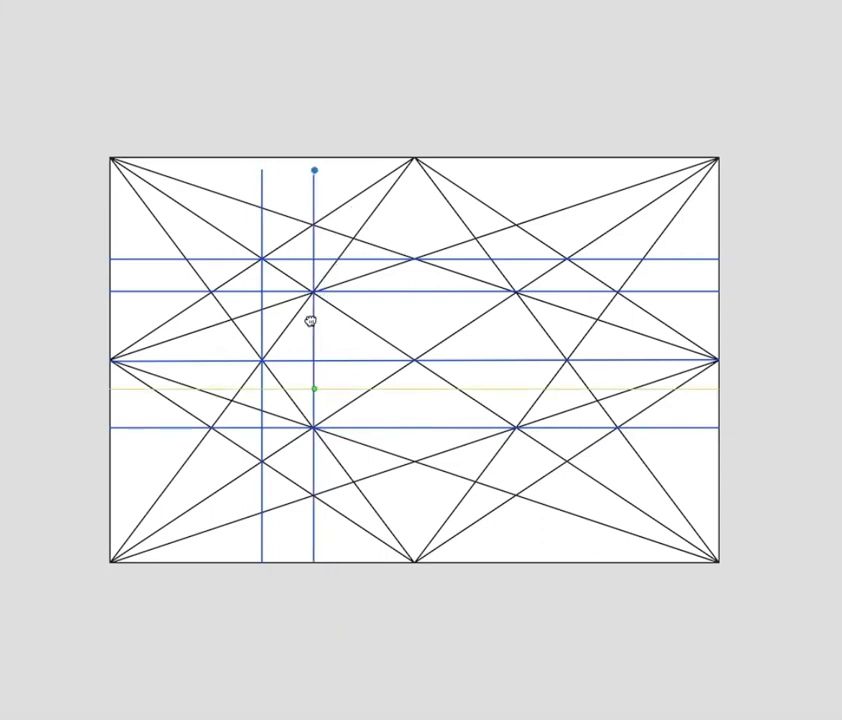
{"action": "left_click_drag", "start_coordinate": [415, 218], "coordinate": [415, 561]}
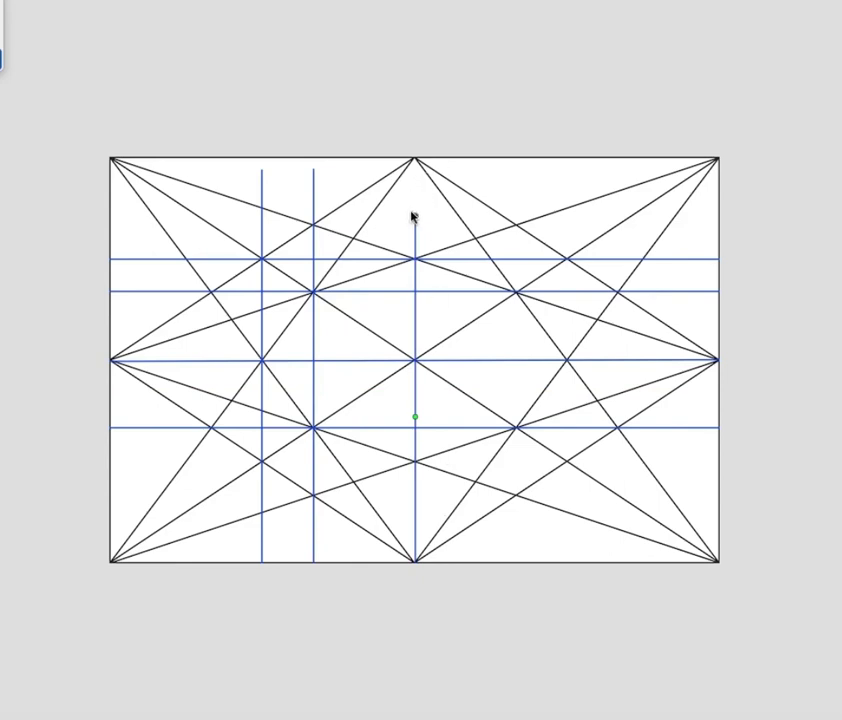
{"action": "left_click_drag", "start_coordinate": [413, 217], "coordinate": [415, 158]}
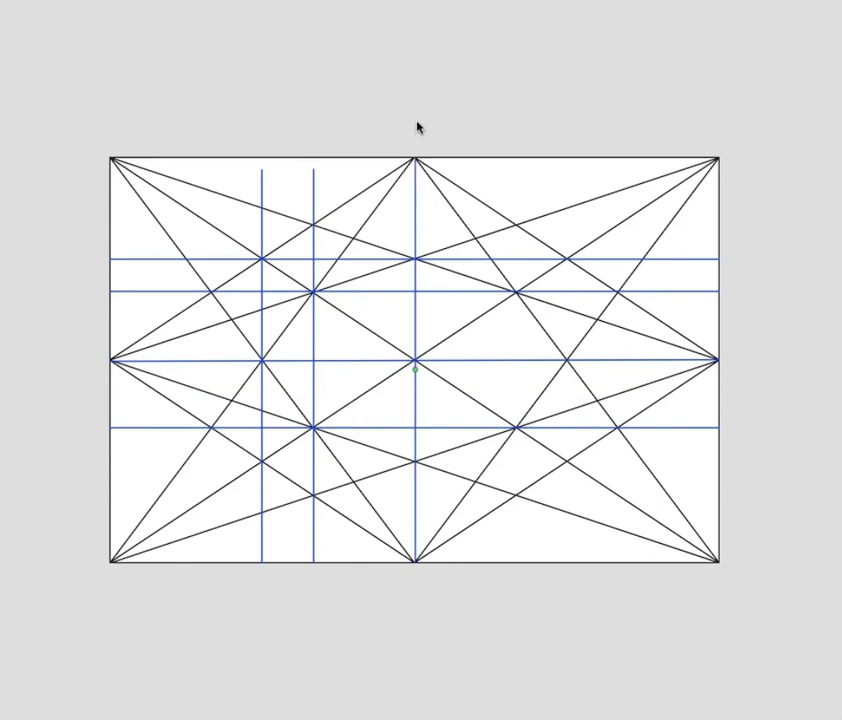
{"action": "mouse_move", "coordinate": [492, 178]}
{"action": "left_mouse_down"}
{"action": "mouse_move", "coordinate": [481, 303]}
{"action": "mouse_move", "coordinate": [484, 588]}
{"action": "left_mouse_up"}
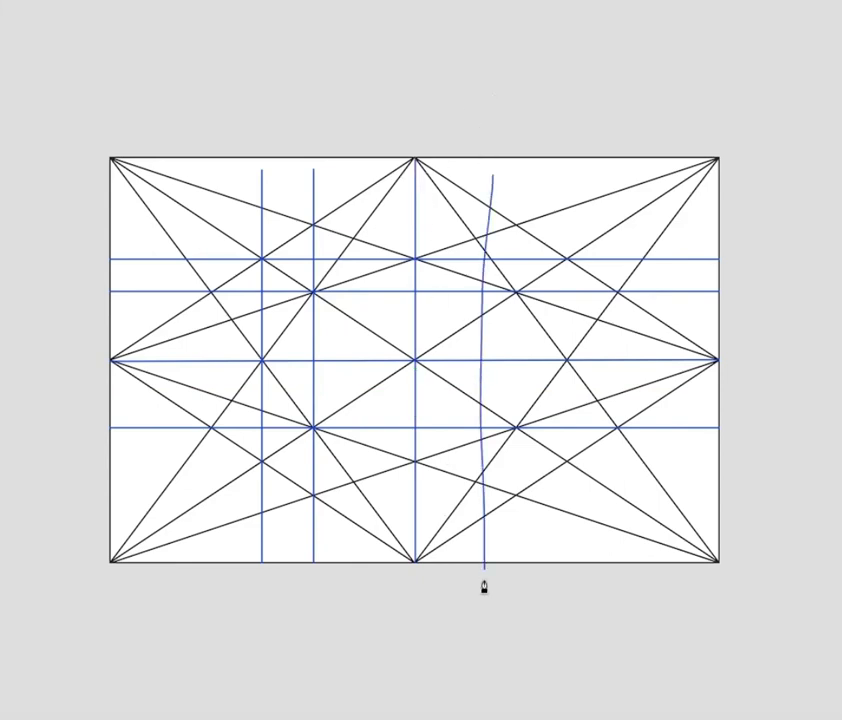
{"action": "left_click_drag", "start_coordinate": [481, 310], "coordinate": [471, 314]}
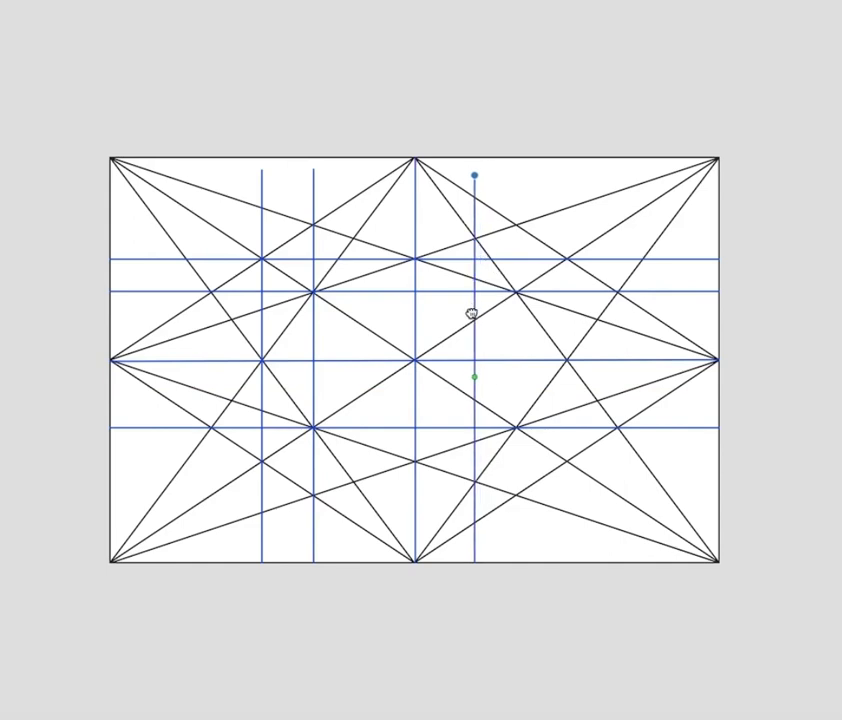
{"action": "mouse_move", "coordinate": [526, 180]}
{"action": "left_mouse_down"}
{"action": "mouse_move", "coordinate": [521, 397]}
{"action": "mouse_move", "coordinate": [530, 582]}
{"action": "left_mouse_up"}
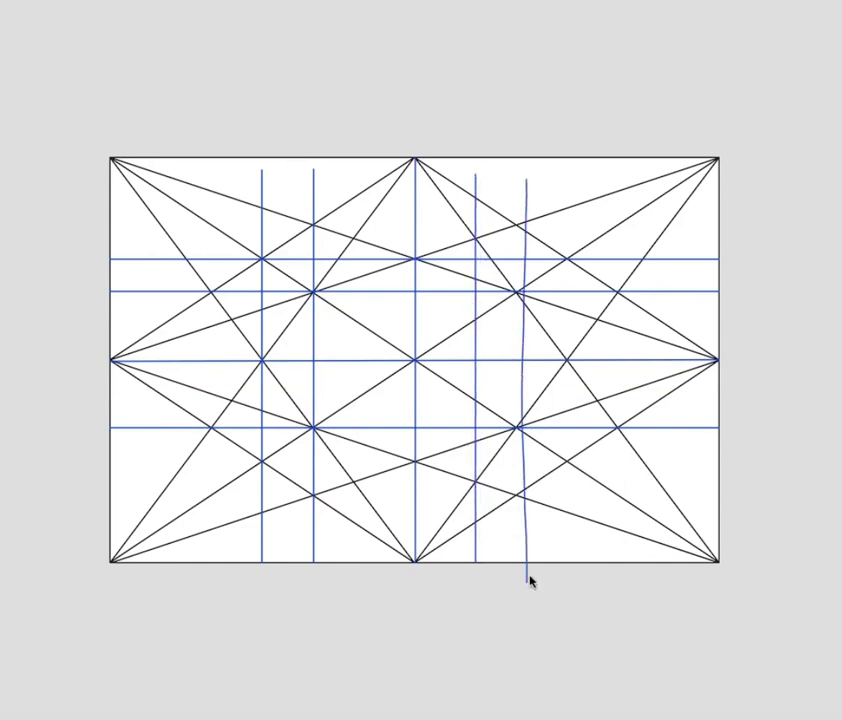
{"action": "left_click_drag", "start_coordinate": [524, 321], "coordinate": [513, 323]}
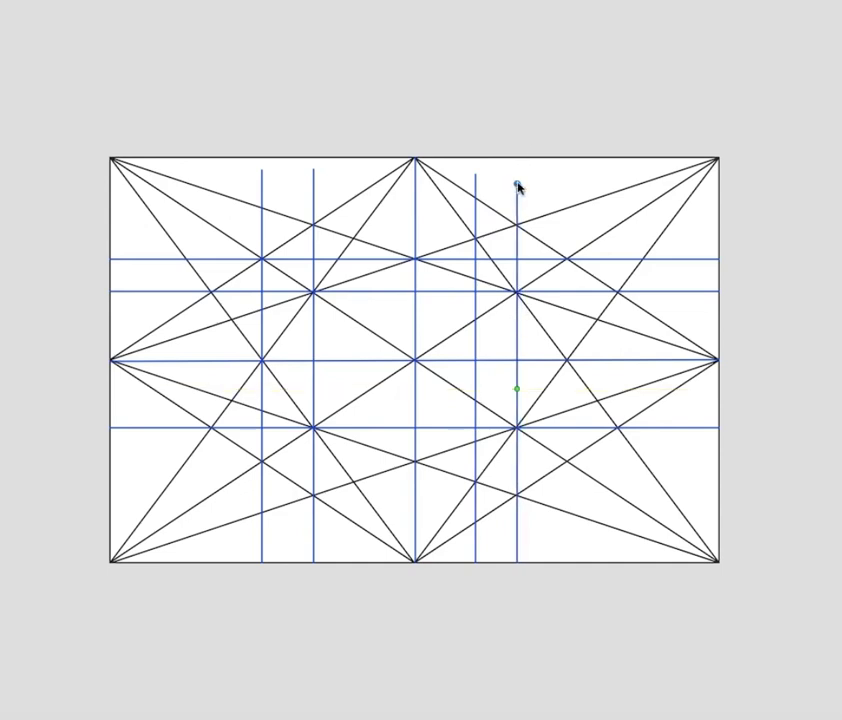
Extend the tops of the vertical lines up to the rectangle's top edge.
{"action": "left_click_drag", "start_coordinate": [517, 185], "coordinate": [479, 128]}
{"action": "left_click", "coordinate": [475, 179]}
{"action": "left_click", "coordinate": [314, 176]}
{"action": "left_click_drag", "start_coordinate": [316, 173], "coordinate": [317, 125]}
{"action": "left_click", "coordinate": [261, 177]}
{"action": "left_click_drag", "start_coordinate": [261, 173], "coordinate": [265, 128]}
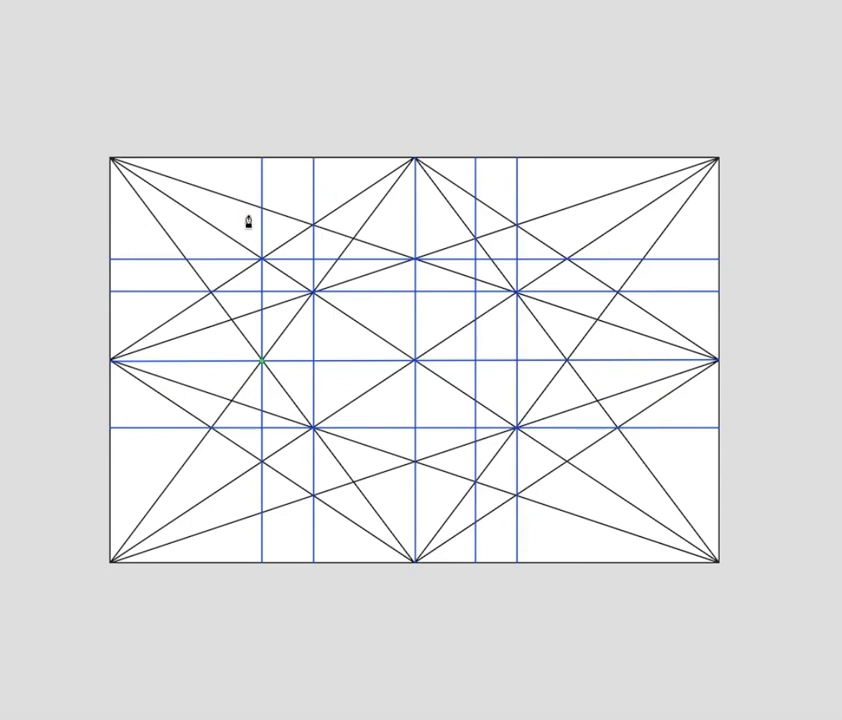
Draw blue diagonals from the bottom corners up to the top ends of the outer verticals.
{"action": "left_click_drag", "start_coordinate": [241, 172], "coordinate": [112, 560]}
{"action": "mouse_move", "coordinate": [241, 175]}
{"action": "left_mouse_down"}
{"action": "mouse_move", "coordinate": [262, 157]}
{"action": "mouse_move", "coordinate": [523, 444]}
{"action": "mouse_move", "coordinate": [720, 568]}
{"action": "left_mouse_up"}
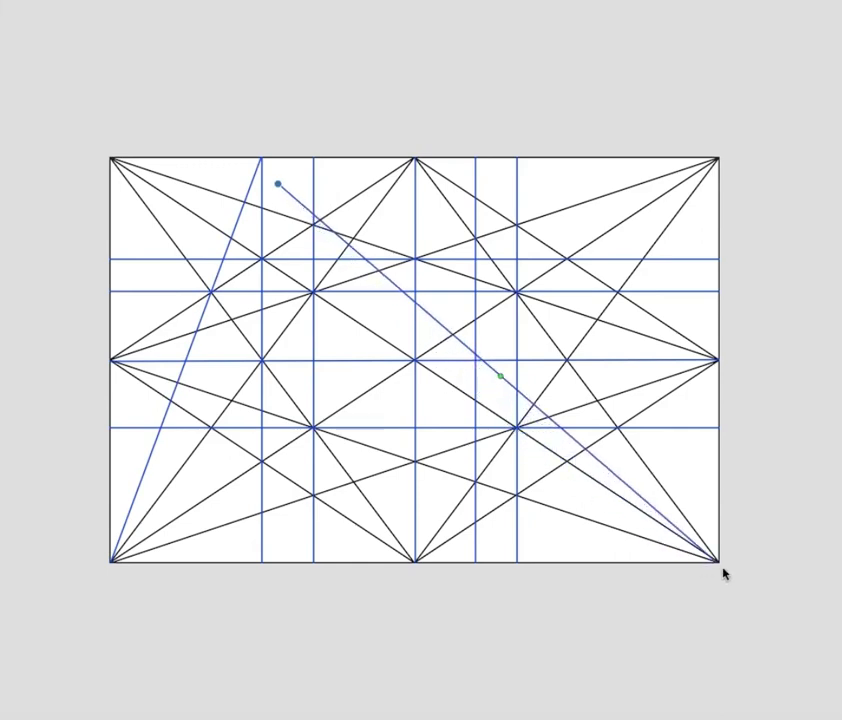
{"action": "left_click_drag", "start_coordinate": [278, 184], "coordinate": [256, 156]}
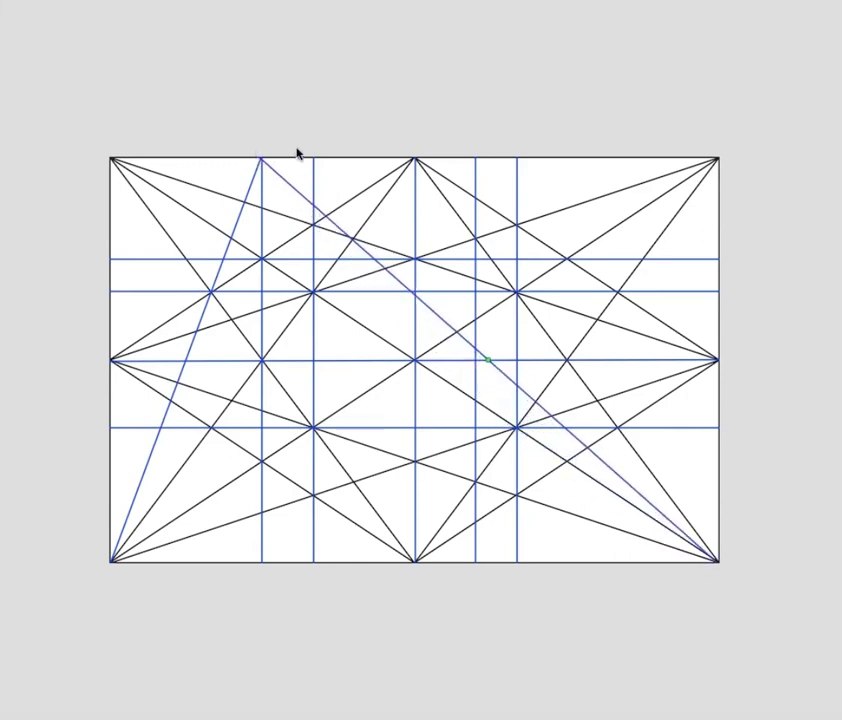
{"action": "mouse_move", "coordinate": [502, 170]}
{"action": "left_mouse_down"}
{"action": "mouse_move", "coordinate": [326, 357]}
{"action": "mouse_move", "coordinate": [327, 370]}
{"action": "mouse_move", "coordinate": [154, 539]}
{"action": "mouse_move", "coordinate": [107, 572]}
{"action": "left_mouse_up"}
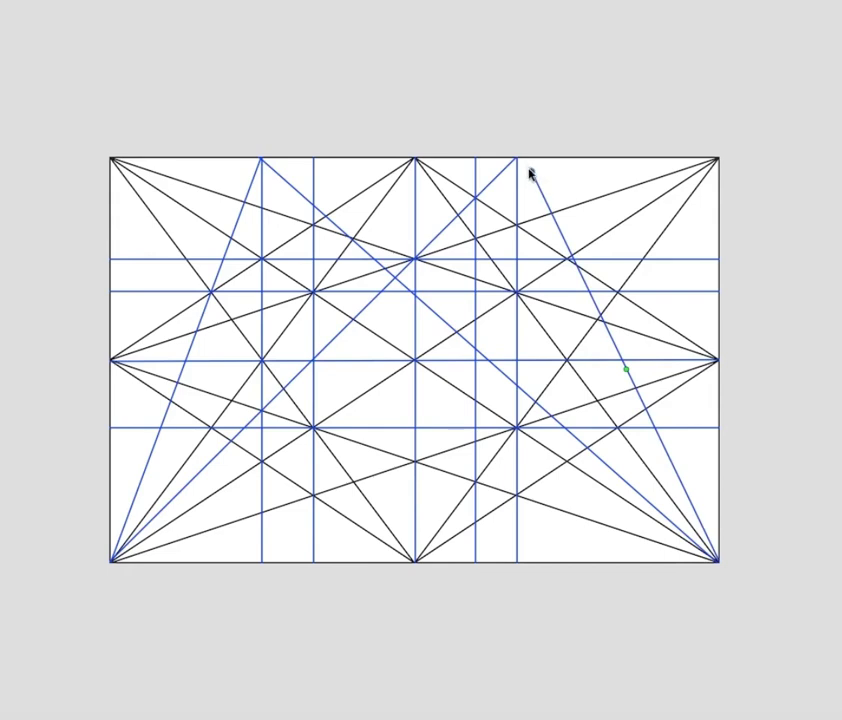
{"action": "left_click_drag", "start_coordinate": [532, 173], "coordinate": [512, 146]}
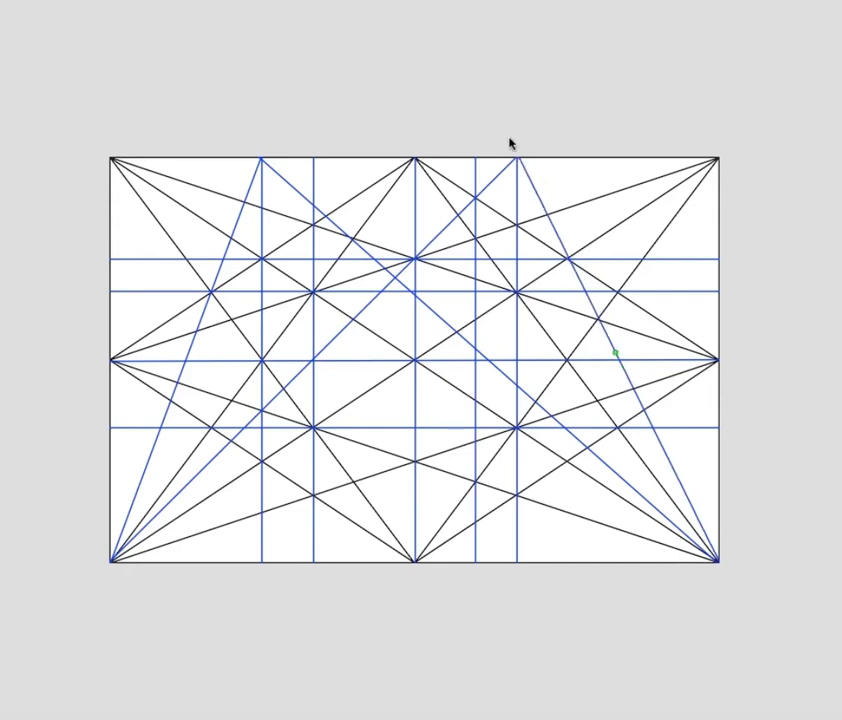
Delete the top blue horizontal and the steep diagonal to the bottom-right corner.
{"action": "left_click", "coordinate": [663, 259]}
{"action": "left_click", "coordinate": [556, 231]}
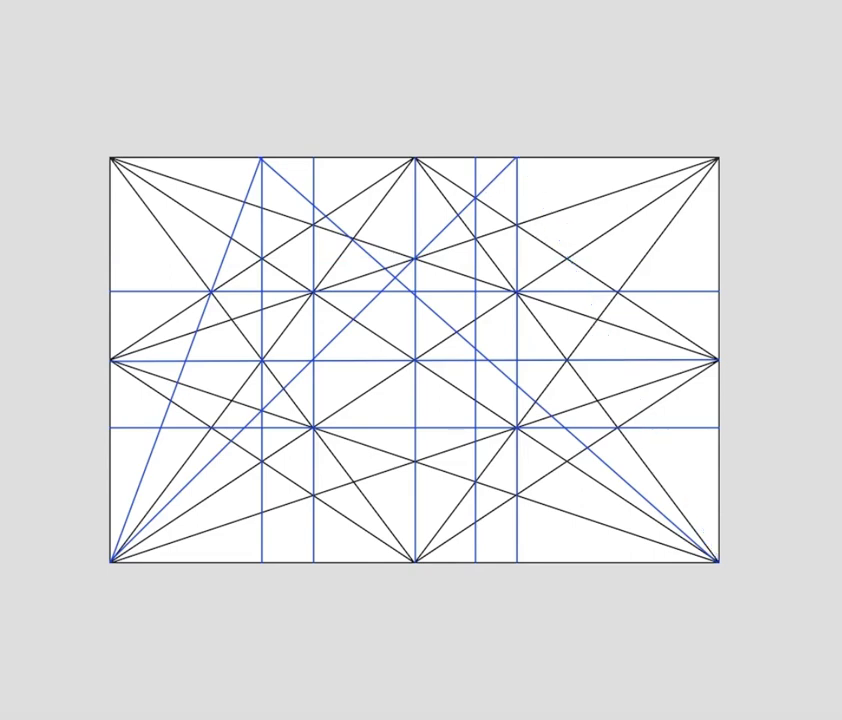